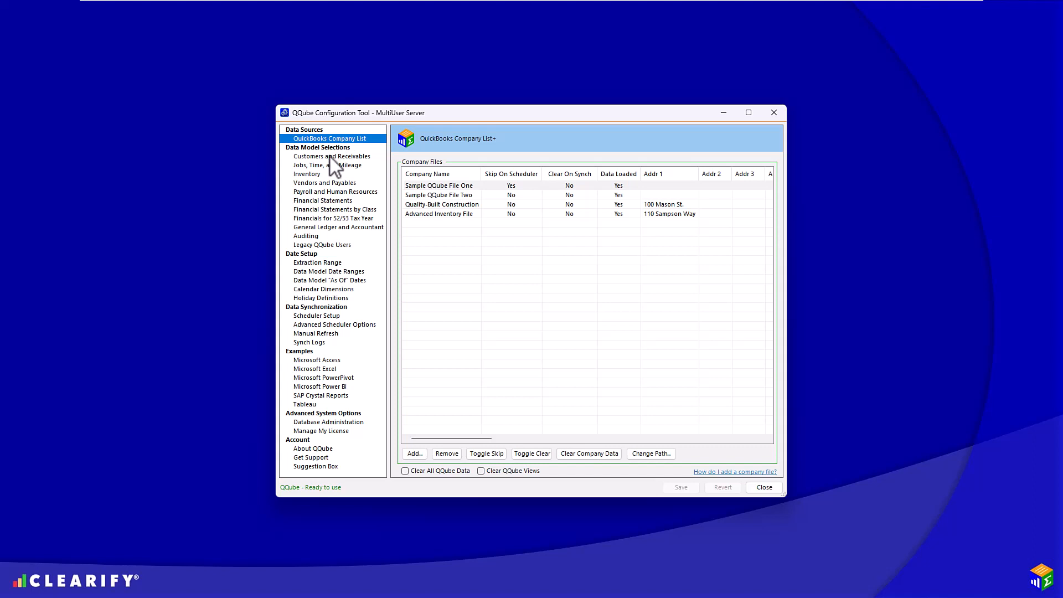
Examine the data model selections for each category, from Customers and Receivables through Auditing.
click(330, 157)
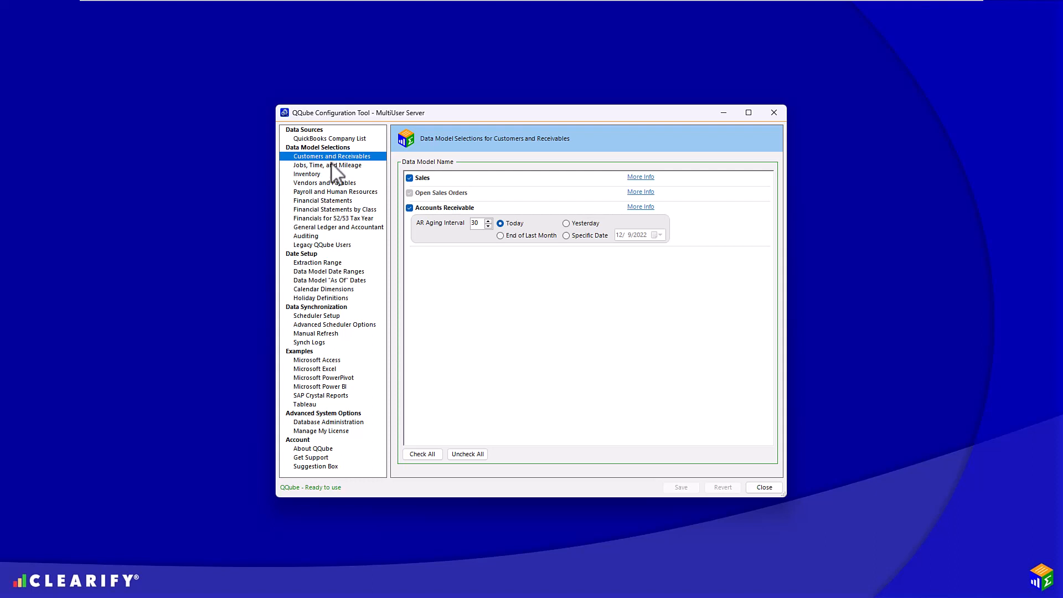
click(331, 165)
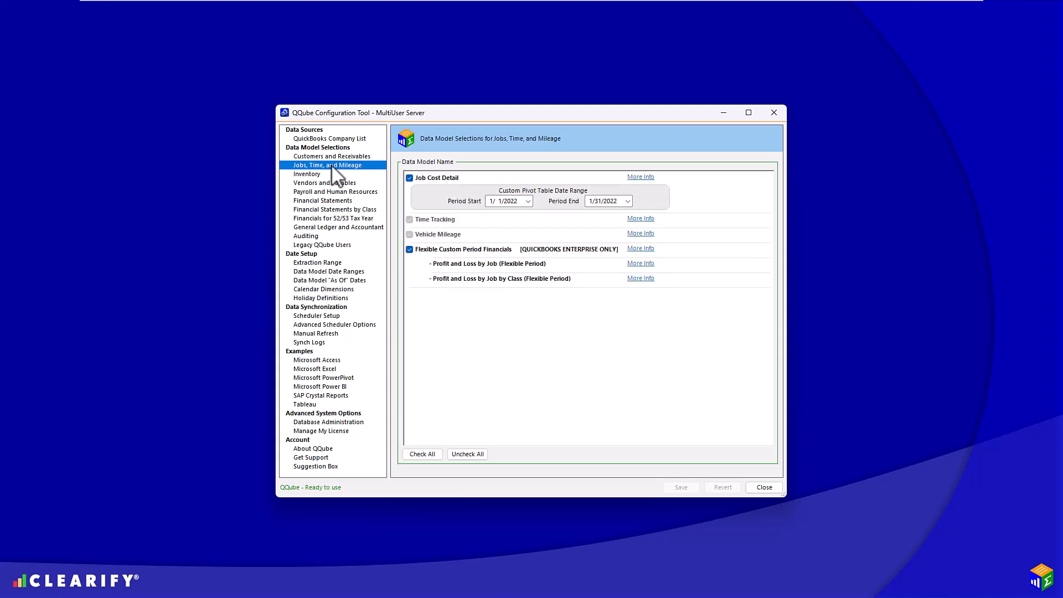
click(314, 174)
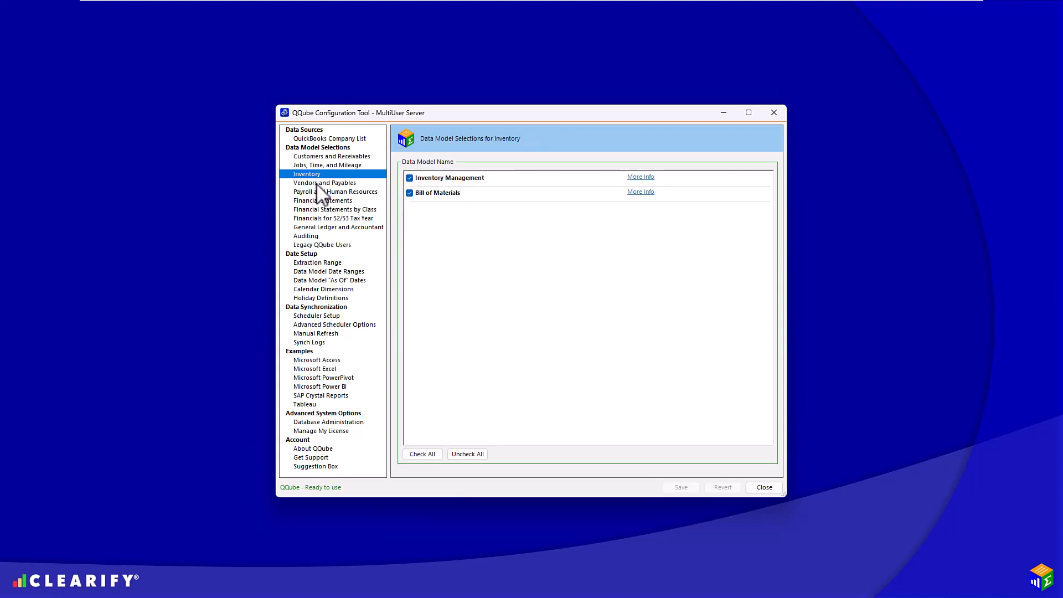
click(317, 183)
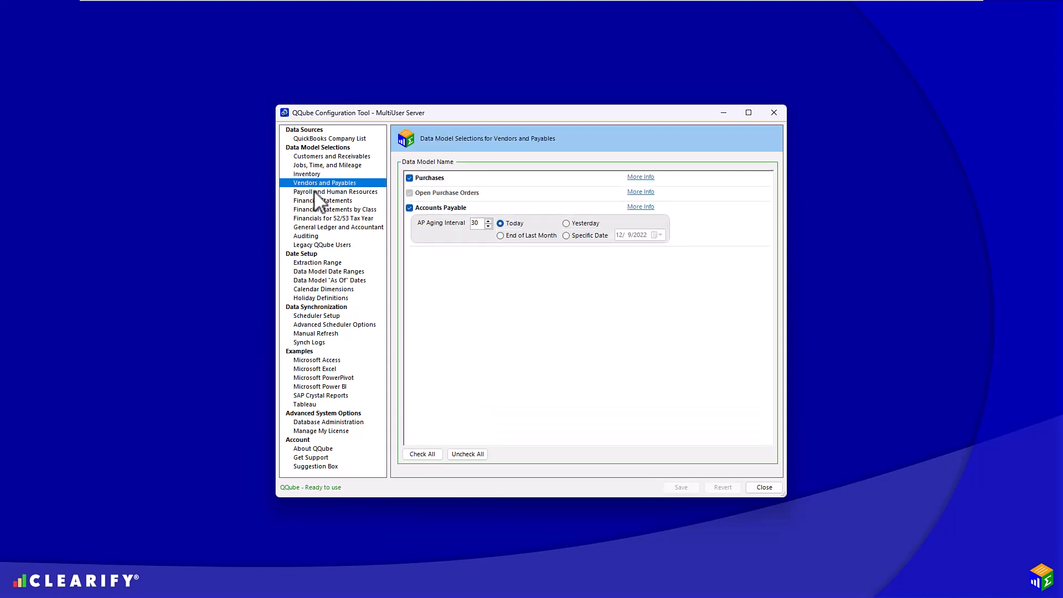
click(314, 192)
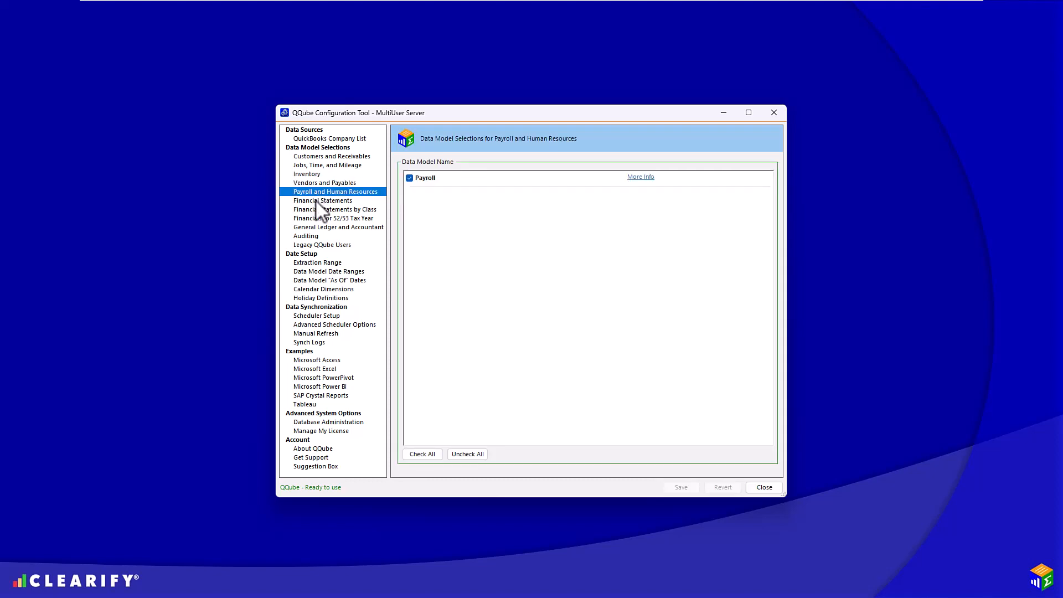
click(316, 200)
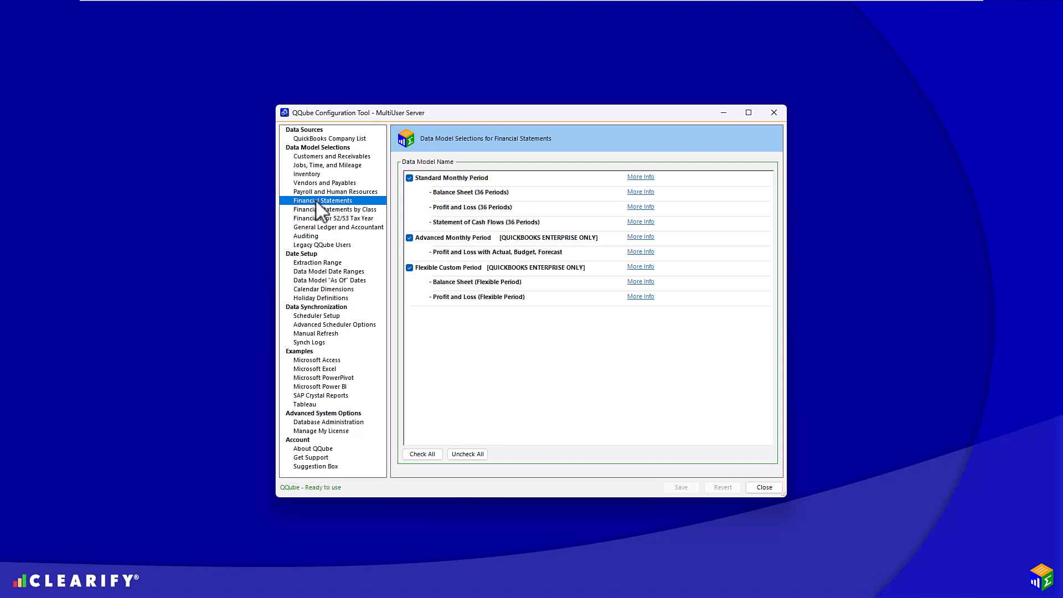
click(317, 210)
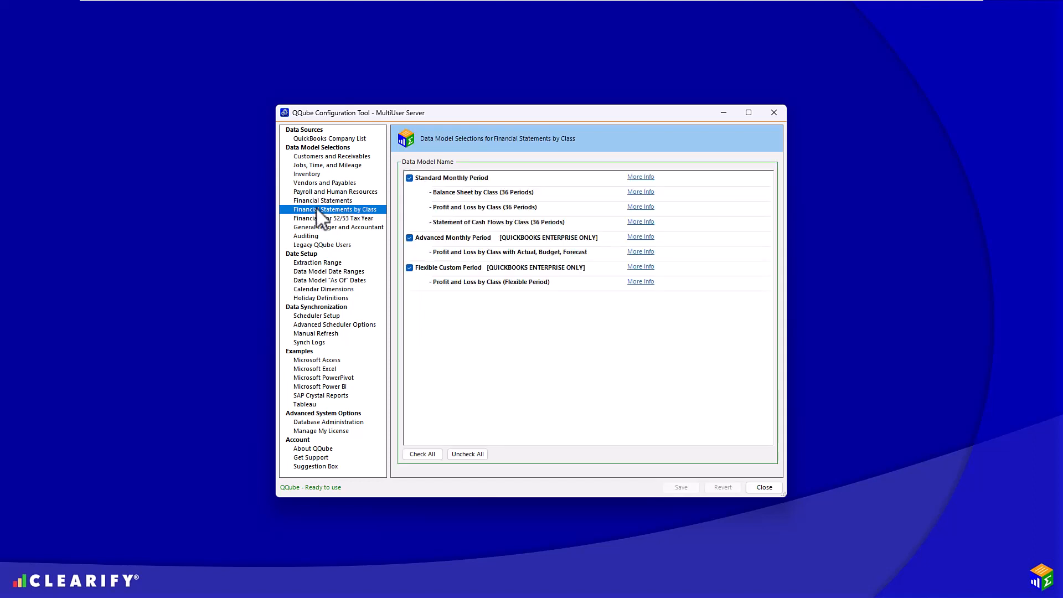
click(325, 218)
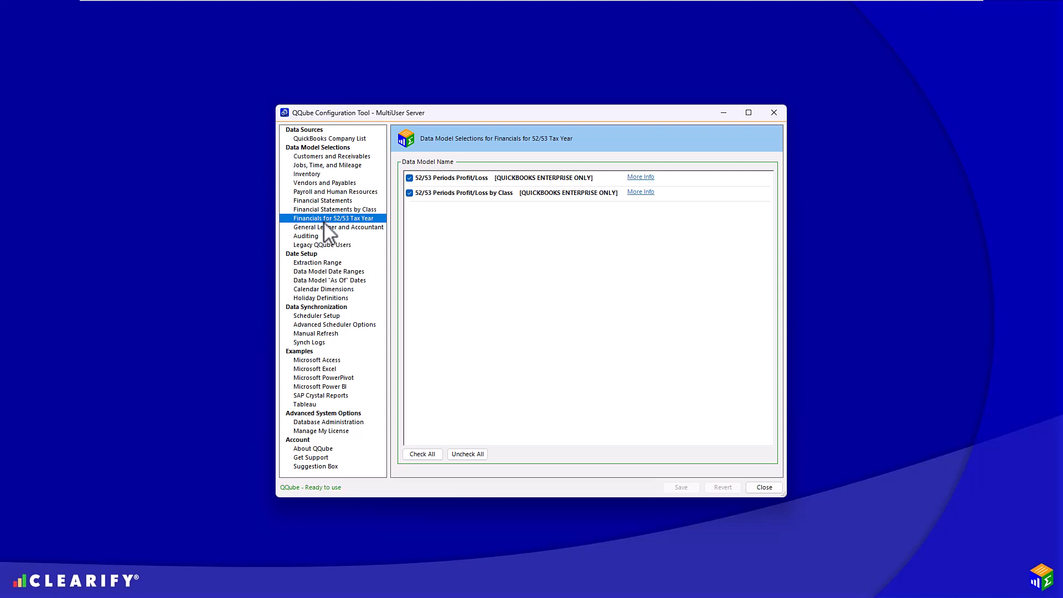
click(324, 227)
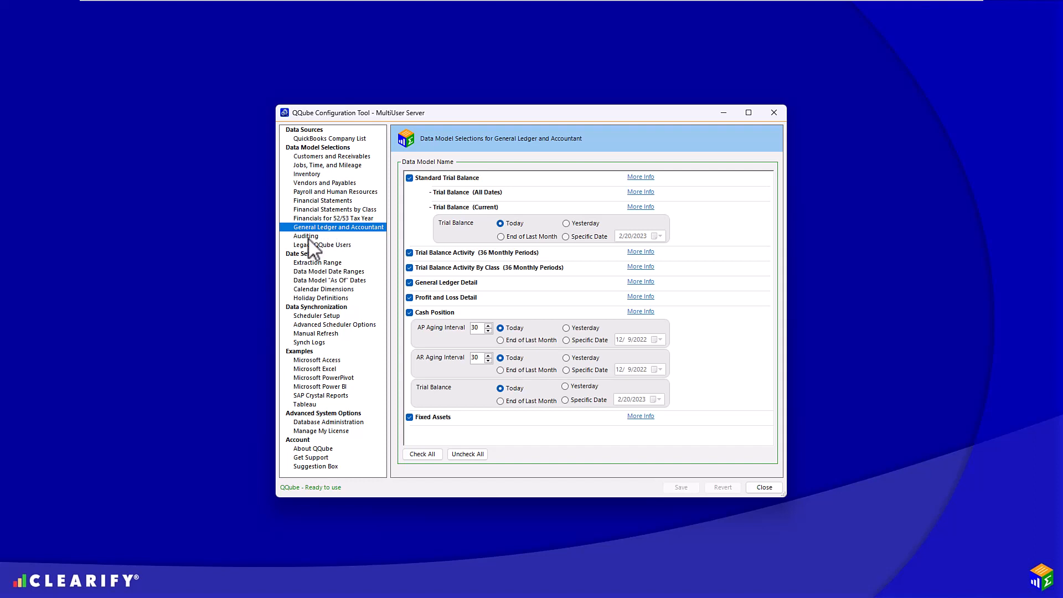
click(307, 237)
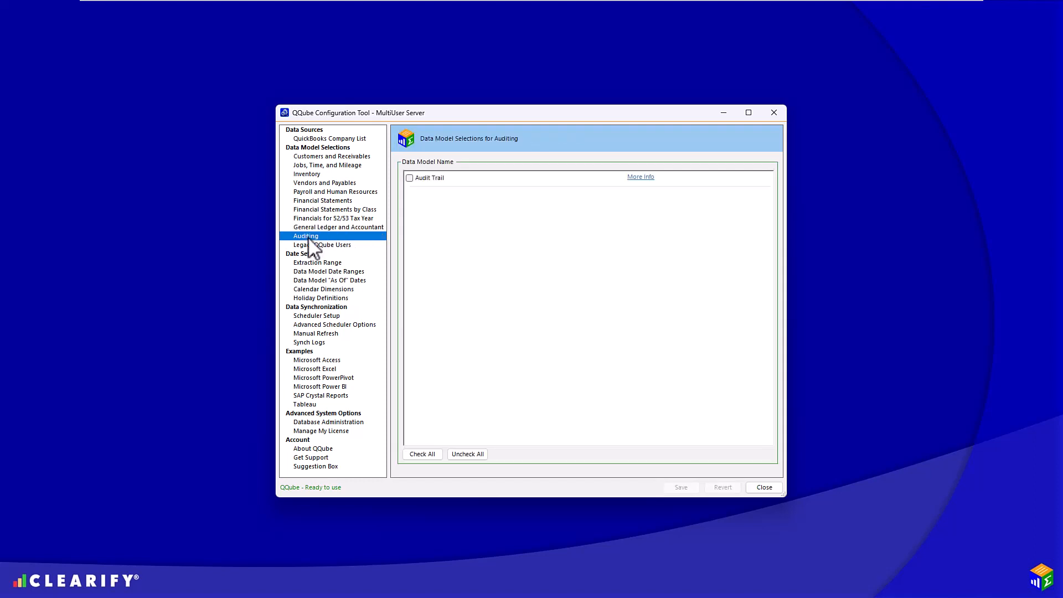
Review the date setup and data synchronization settings, switching the synchronization schedule on and back off.
click(332, 263)
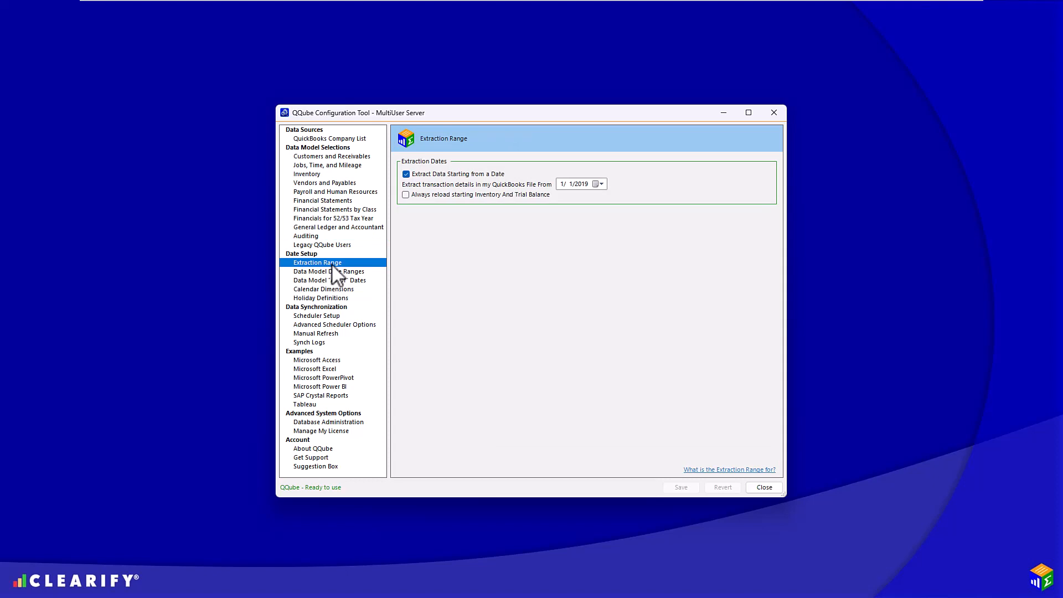
click(334, 273)
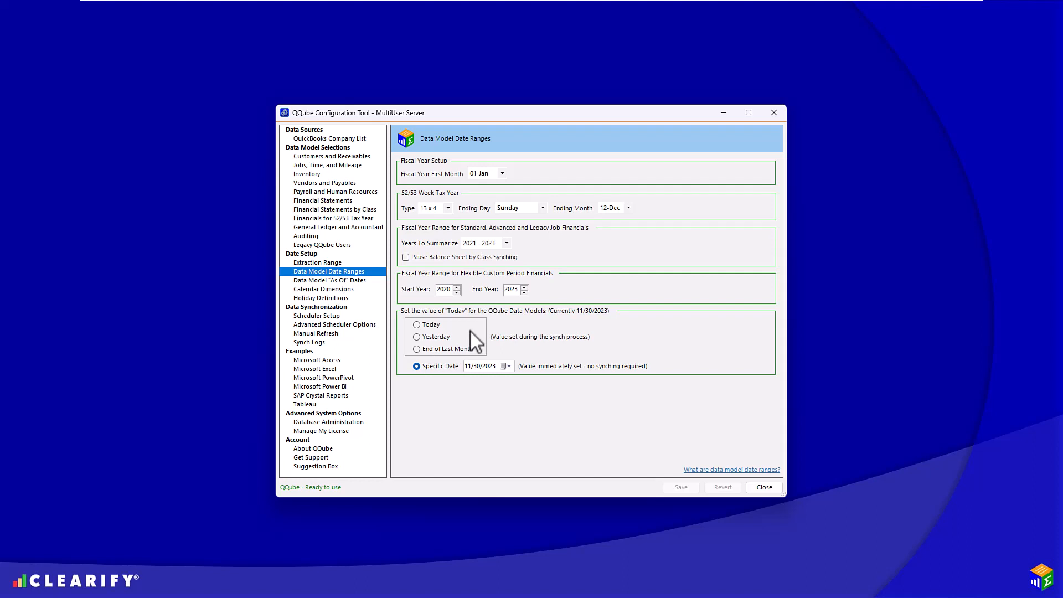
click(337, 317)
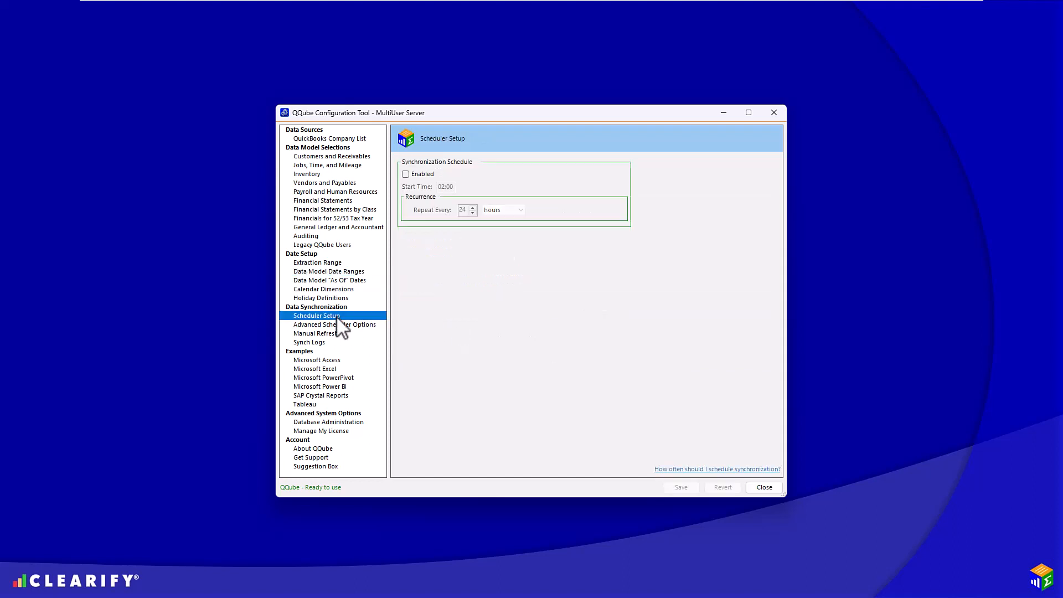
click(406, 175)
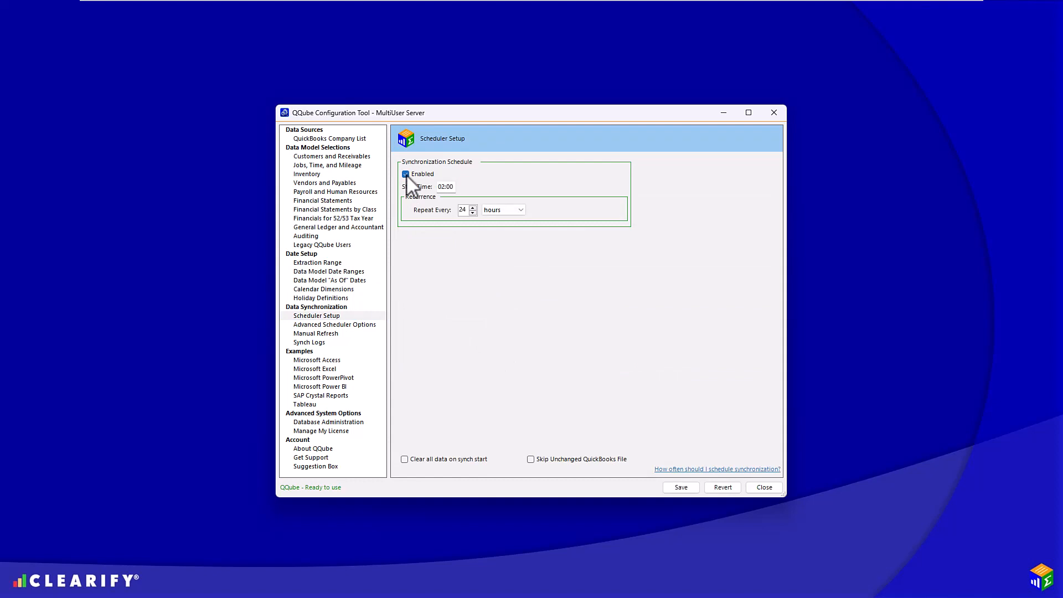
click(406, 174)
click(331, 333)
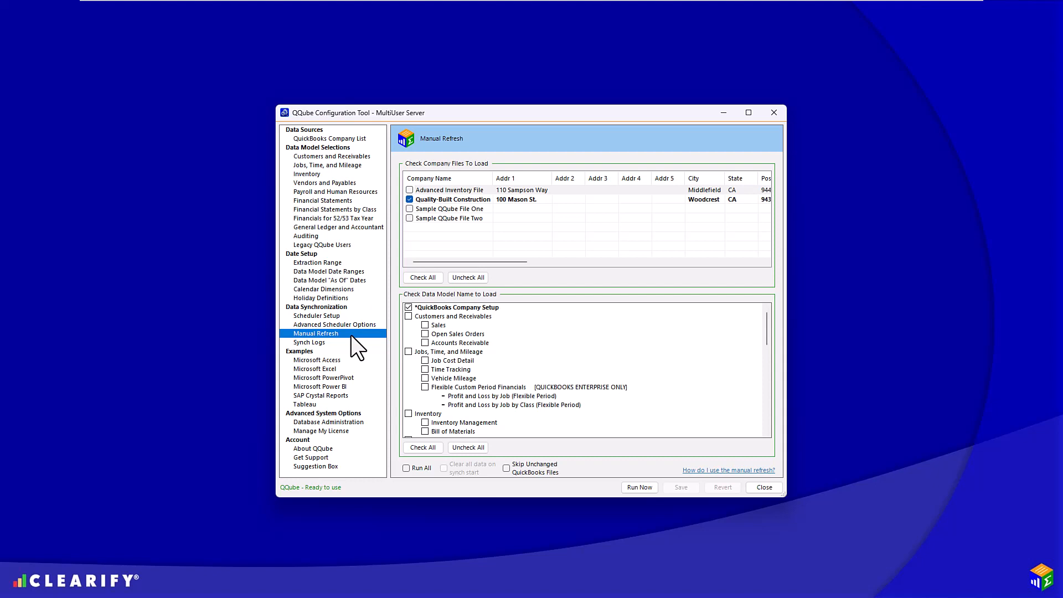
Open the job_cost_detail_(qqube10.x).xlsx Excel example, maximized, and refresh all its sheets with current QQube data.
click(330, 370)
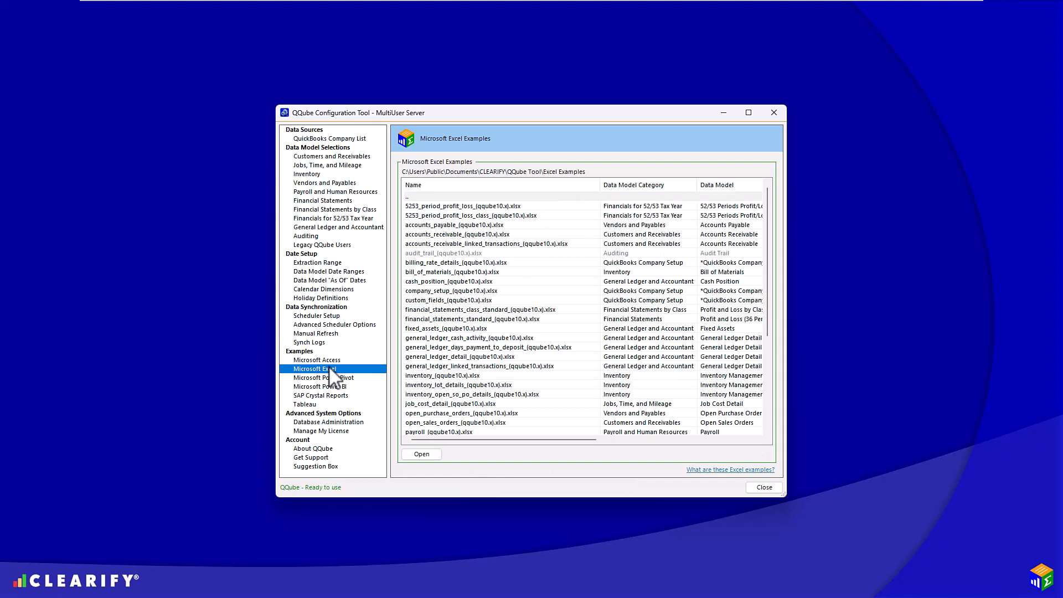
click(433, 404)
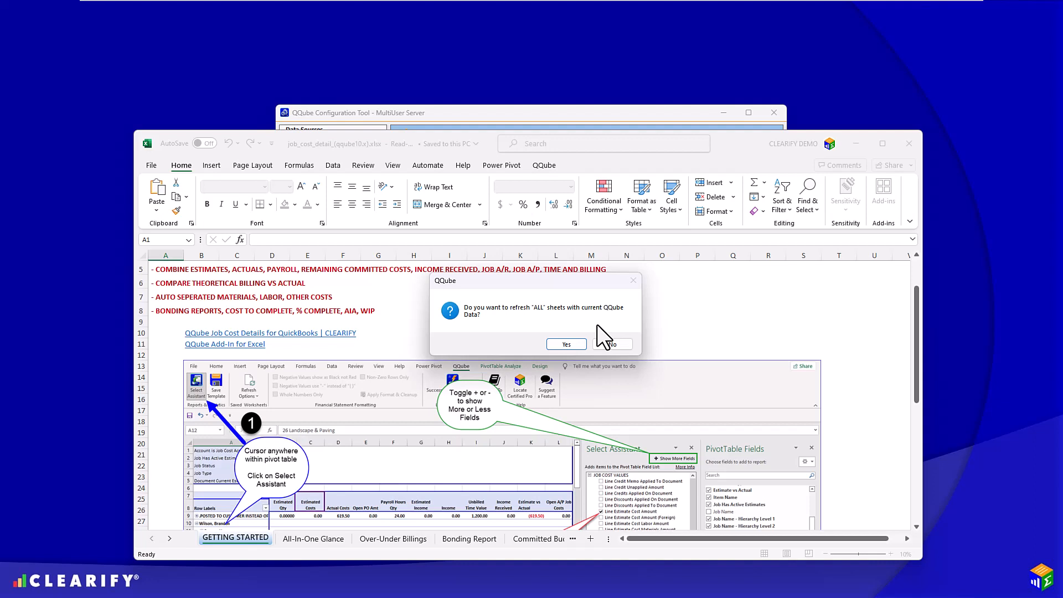
click(567, 345)
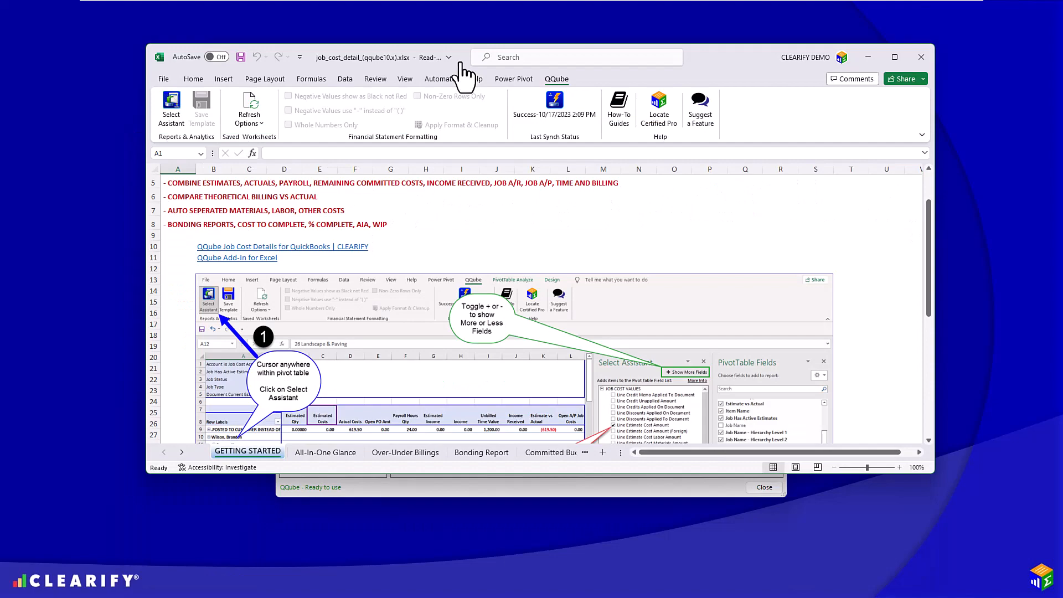
click(894, 57)
Open the Select Assistant for the pivot table on the All-In-One Glance sheet and show more fields.
click(191, 578)
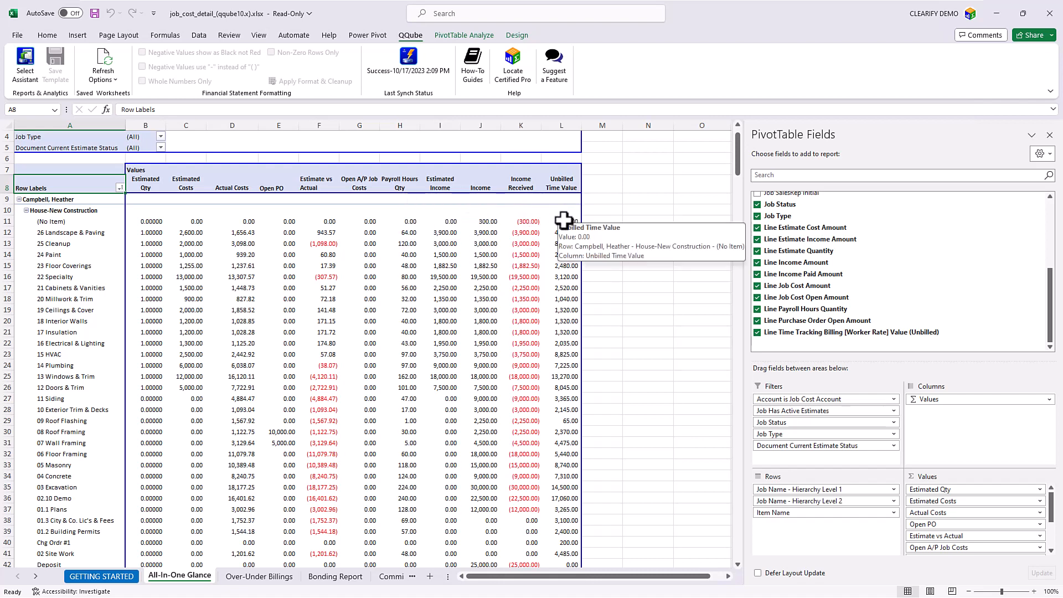
click(25, 60)
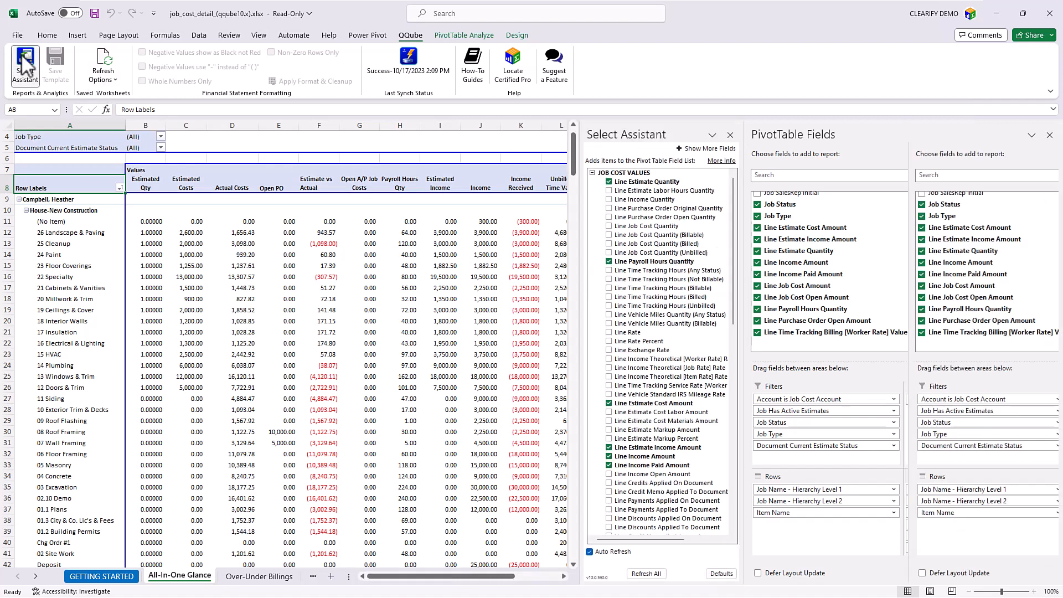
click(714, 149)
Browse the fields available in the Job group of the Select Assistant, leaving the group collapsed.
drag(732, 201, 724, 478)
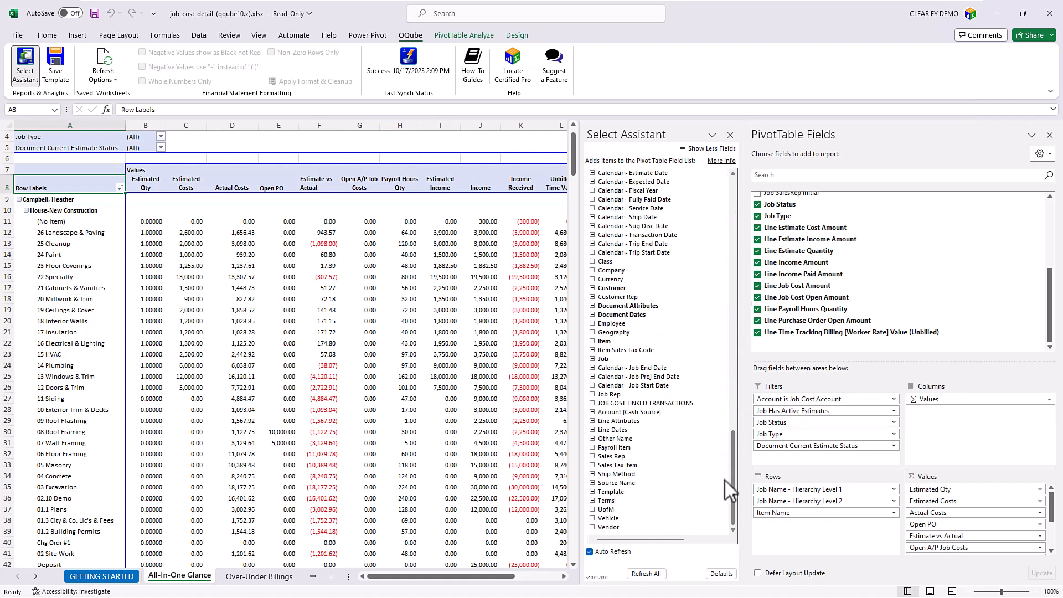
click(598, 360)
click(593, 360)
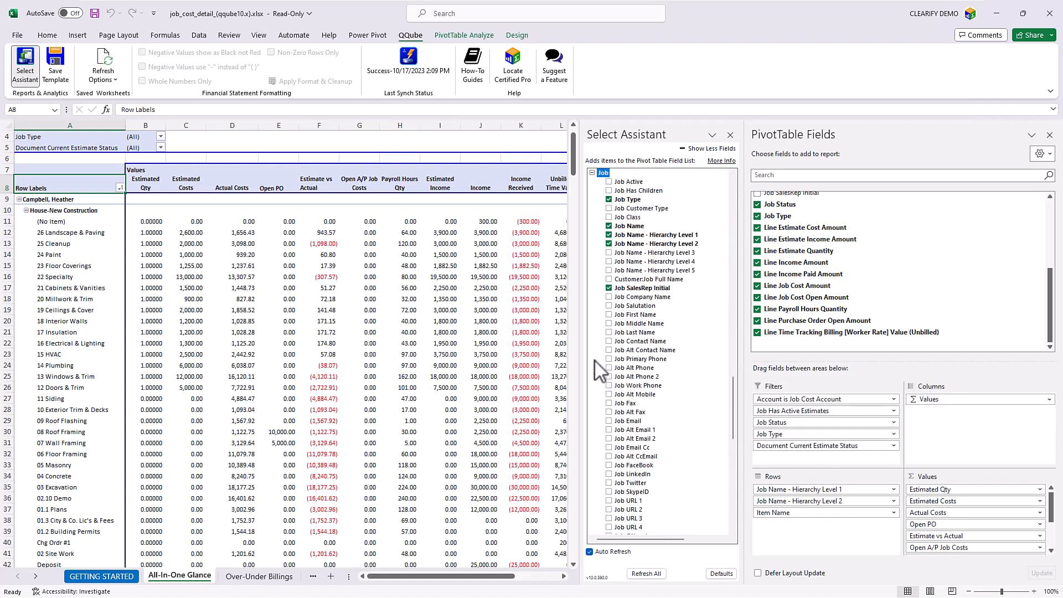
click(593, 174)
Add Line Purchase Order Original Amount to the PivotTable field list and close the Select Assistant.
drag(730, 451, 738, 336)
scroll(653, 266, up, 5)
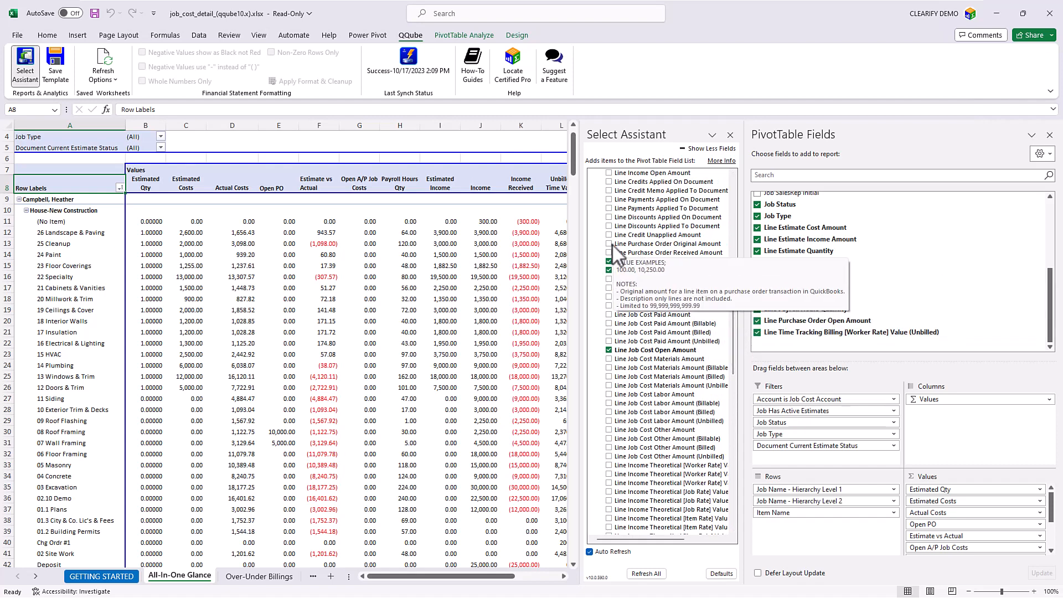
click(610, 244)
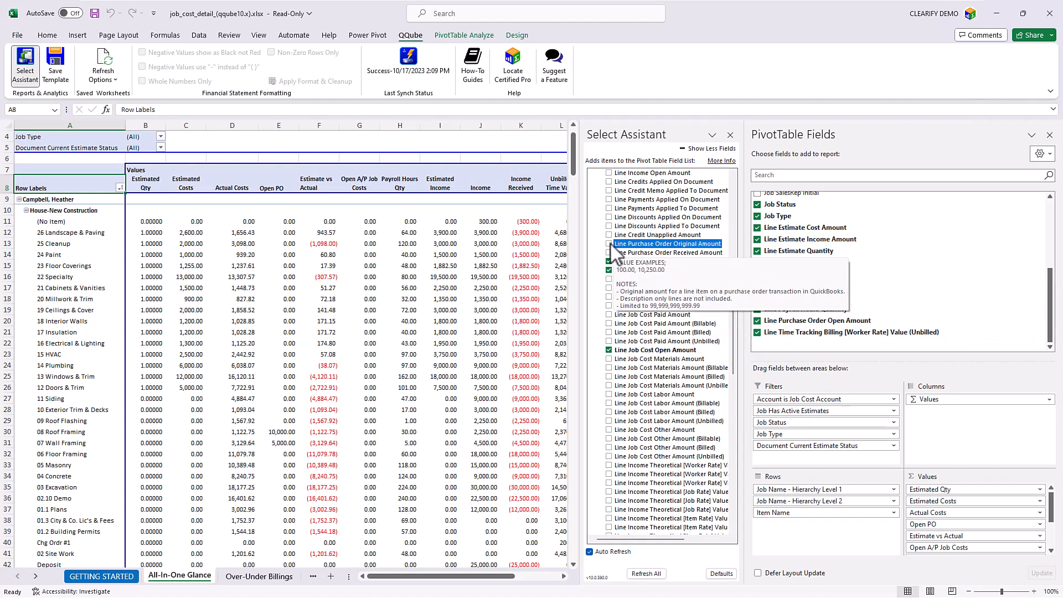
click(609, 244)
click(730, 135)
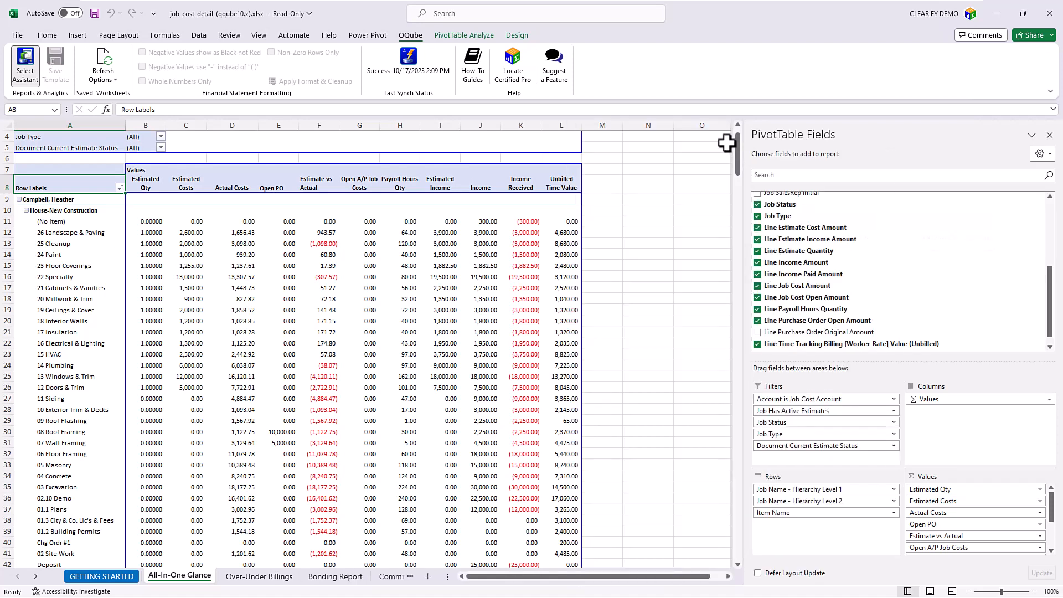
Place Line Purchase Order Original Amount in the pivot values before Open PO and rename its column Original PO.
drag(859, 332, 973, 526)
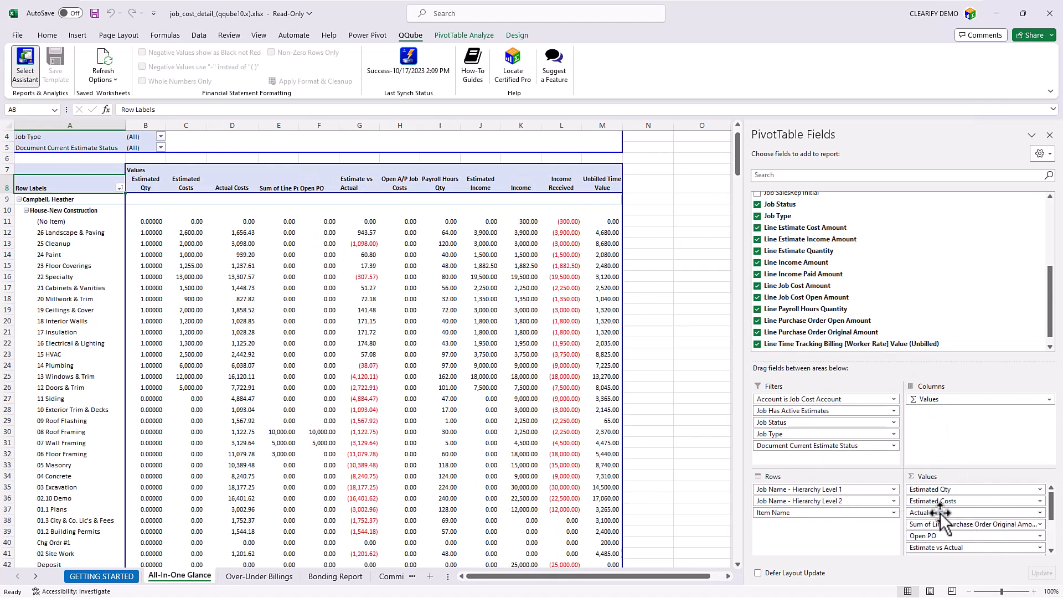
click(273, 190)
drag(258, 109, 124, 109)
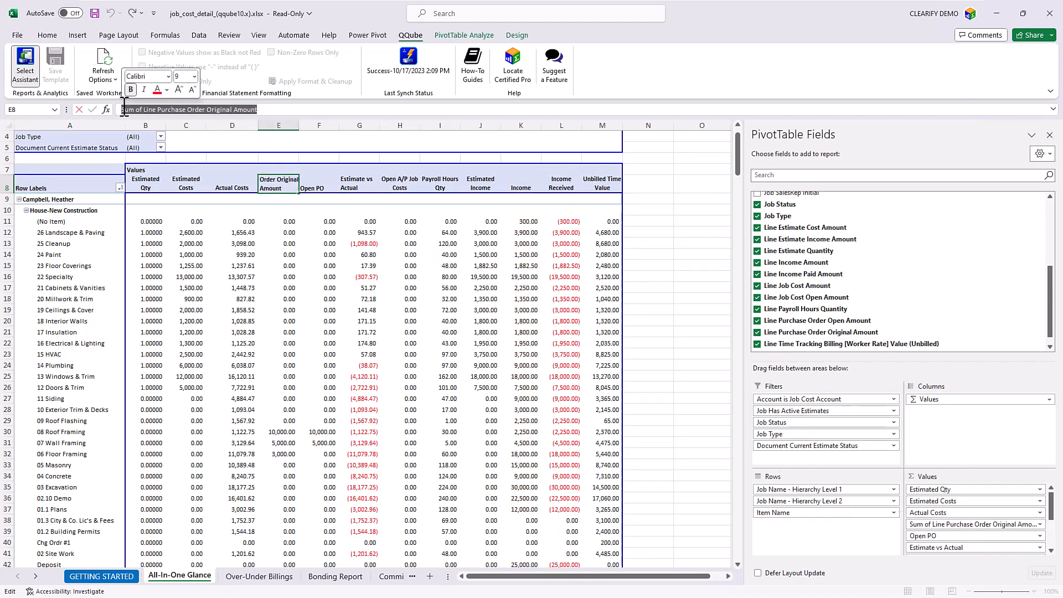
text(Original PO)
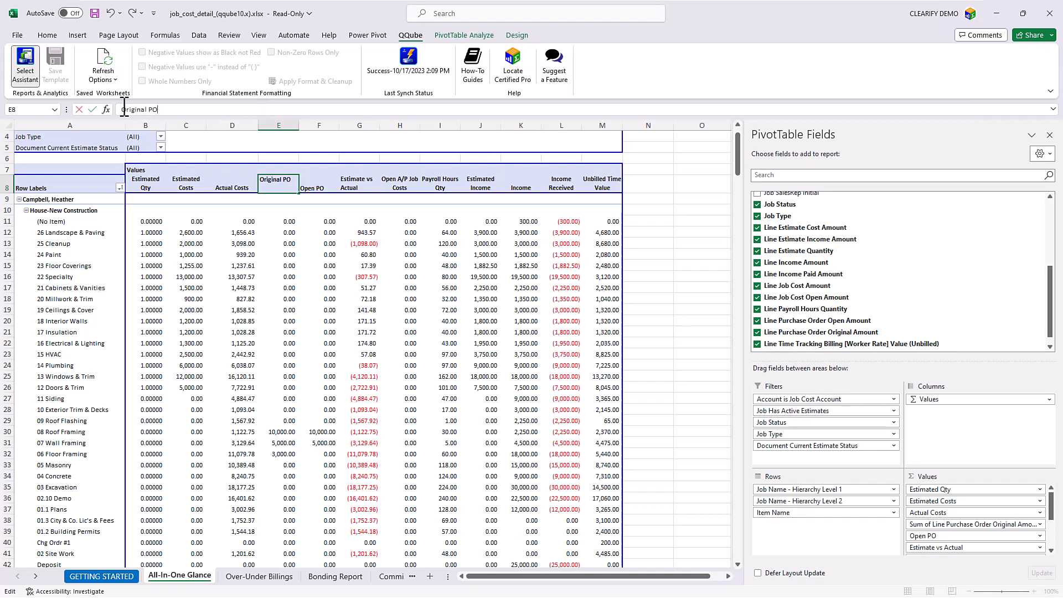
key(Return)
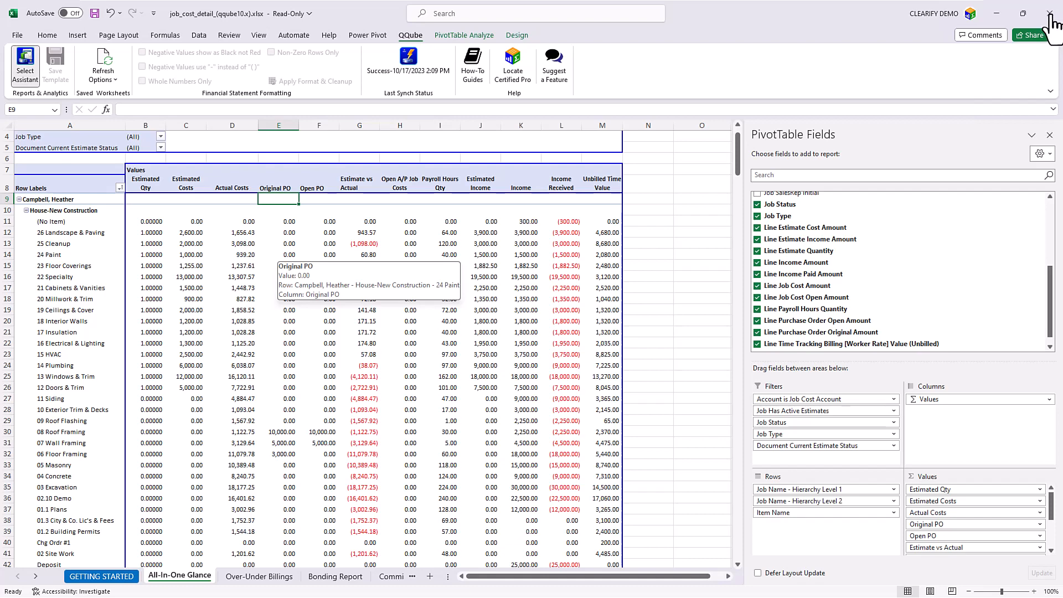
Close the Excel workbook without saving and open the job_cost_detail_(qqube10.x).pbix Power BI example.
click(1050, 14)
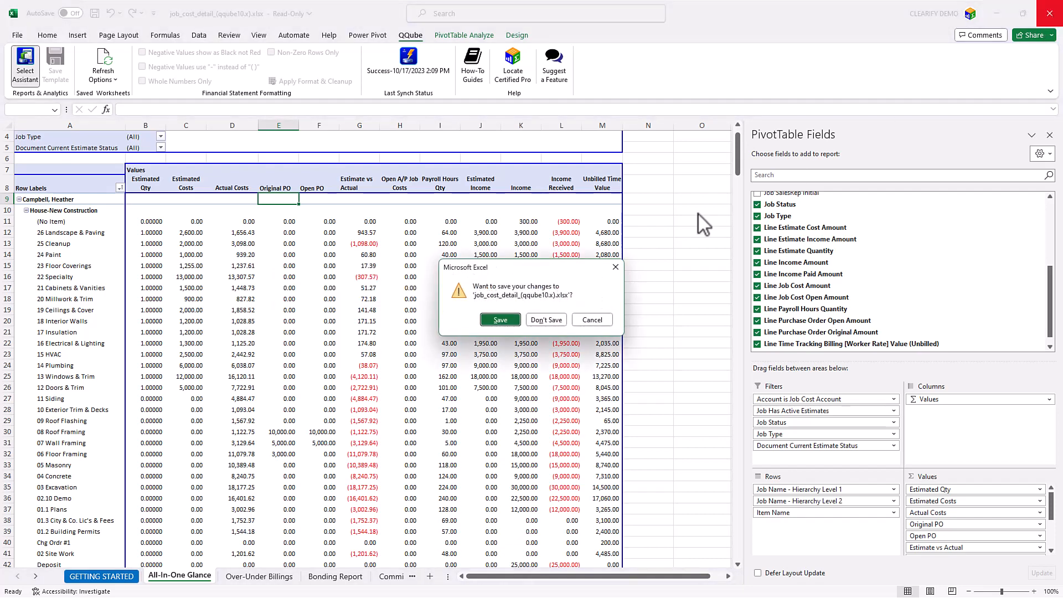
click(553, 319)
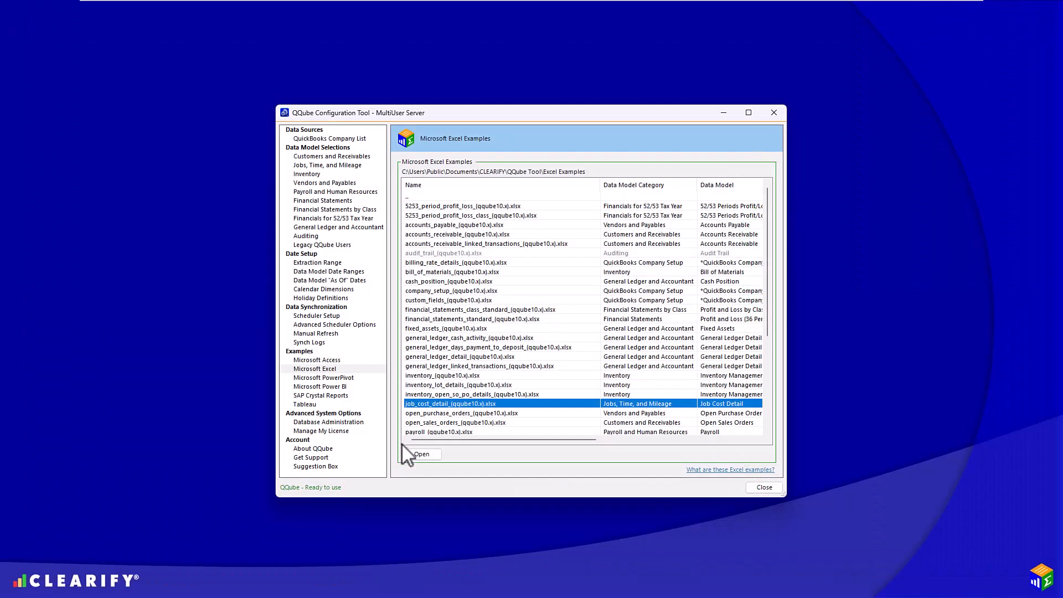
click(308, 386)
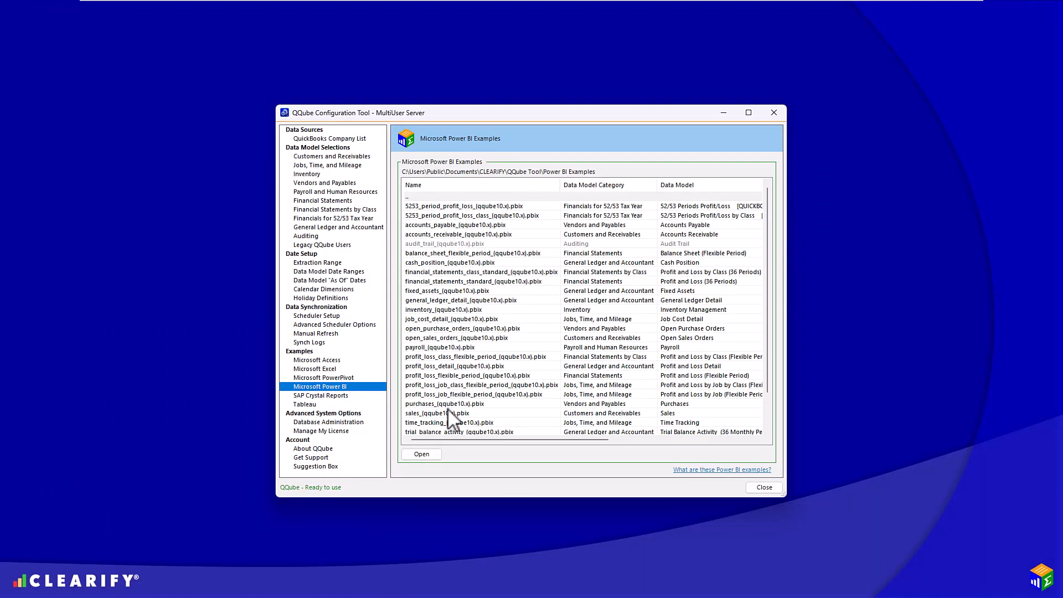
click(457, 320)
double_click(458, 319)
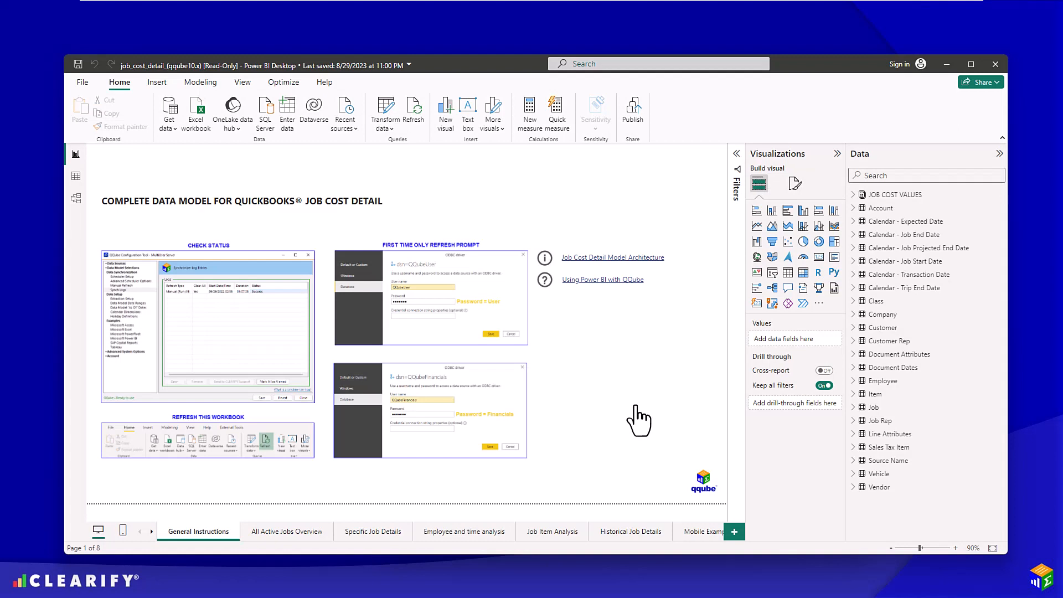
View the All Active Jobs Overview and Specific Job Details pages of the job cost report.
click(291, 533)
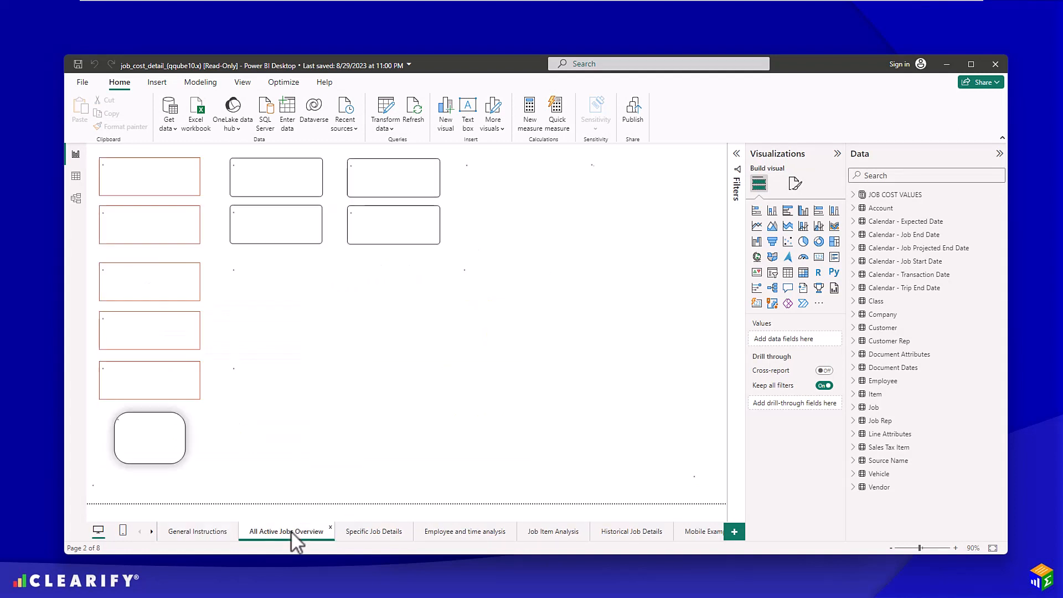
click(381, 535)
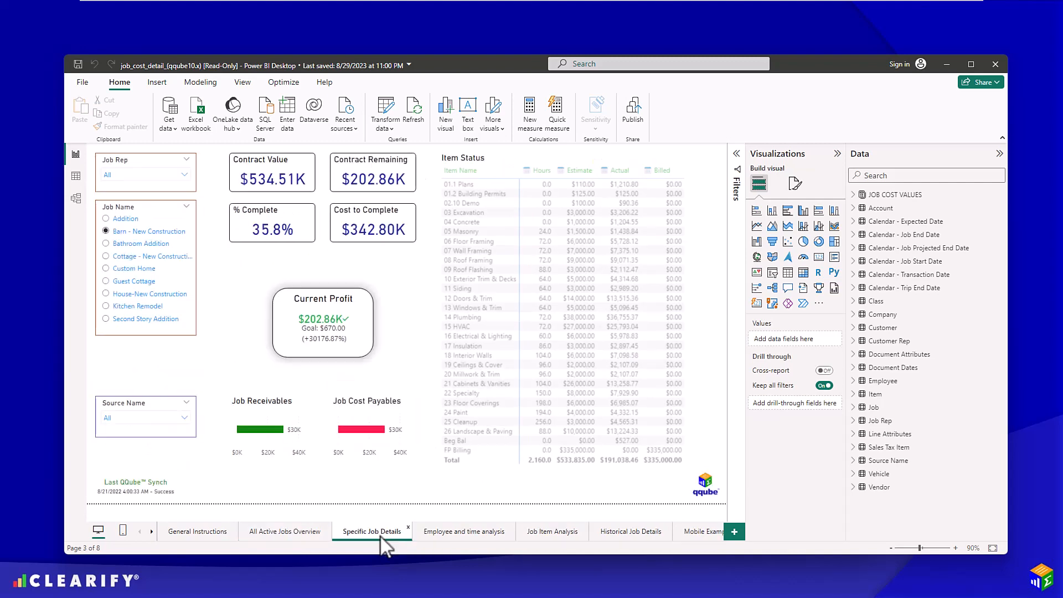
View the Employee and time analysis page and expand the Job table to look through its fields.
click(449, 533)
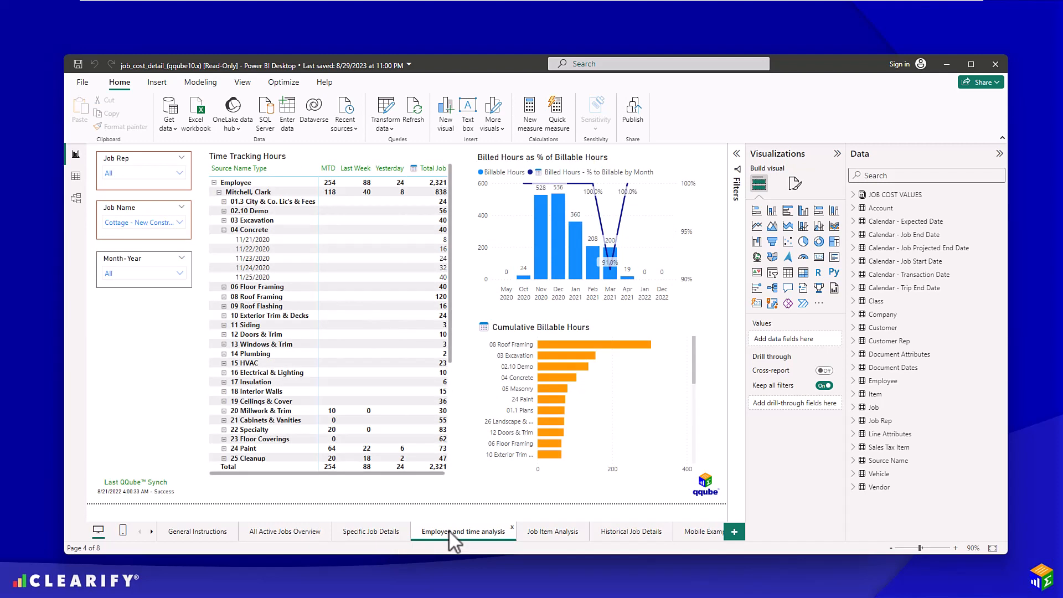
click(853, 408)
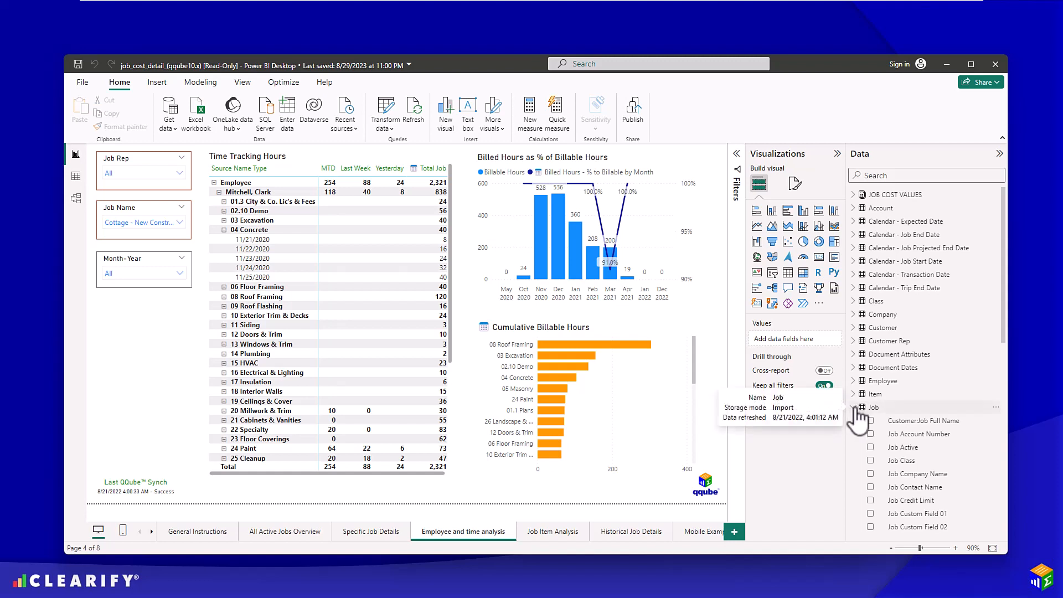
Expand Job Cost Measures under JOB COST VALUES, examine the Job - Committed Remaining formula, and close it unchanged.
click(854, 195)
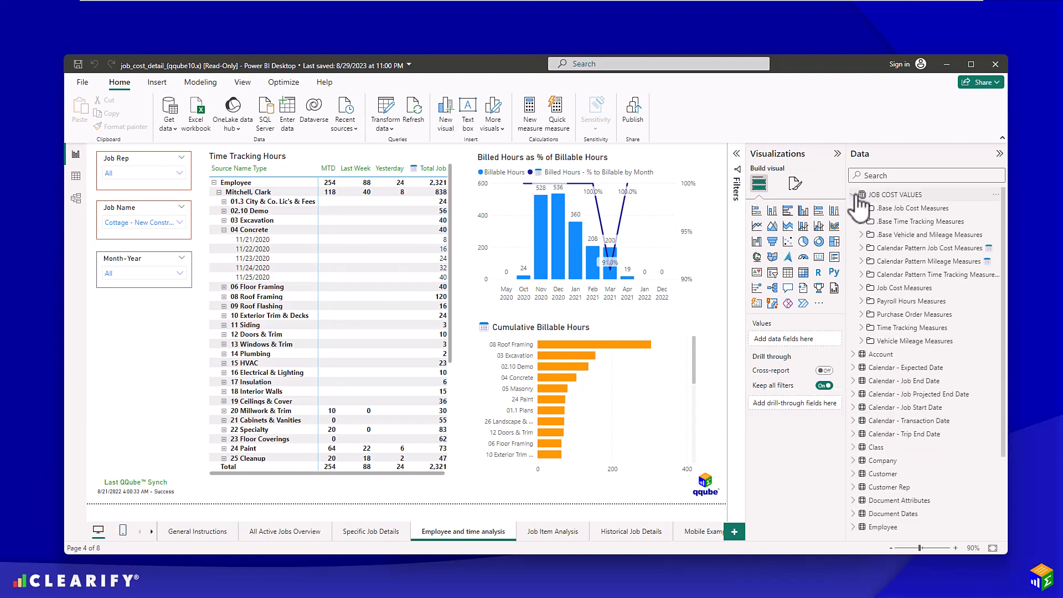
click(861, 288)
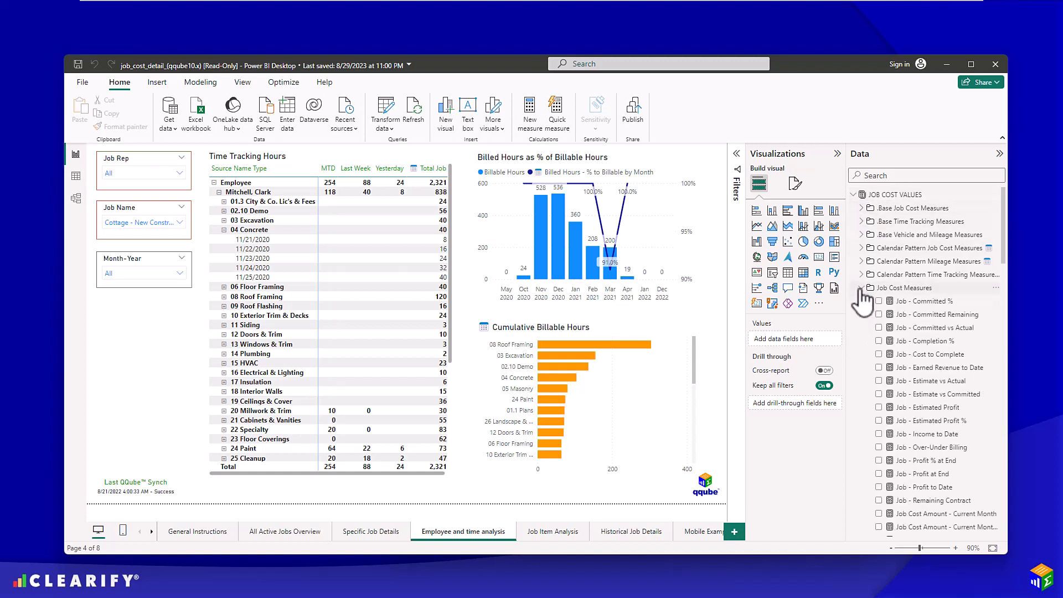
click(905, 315)
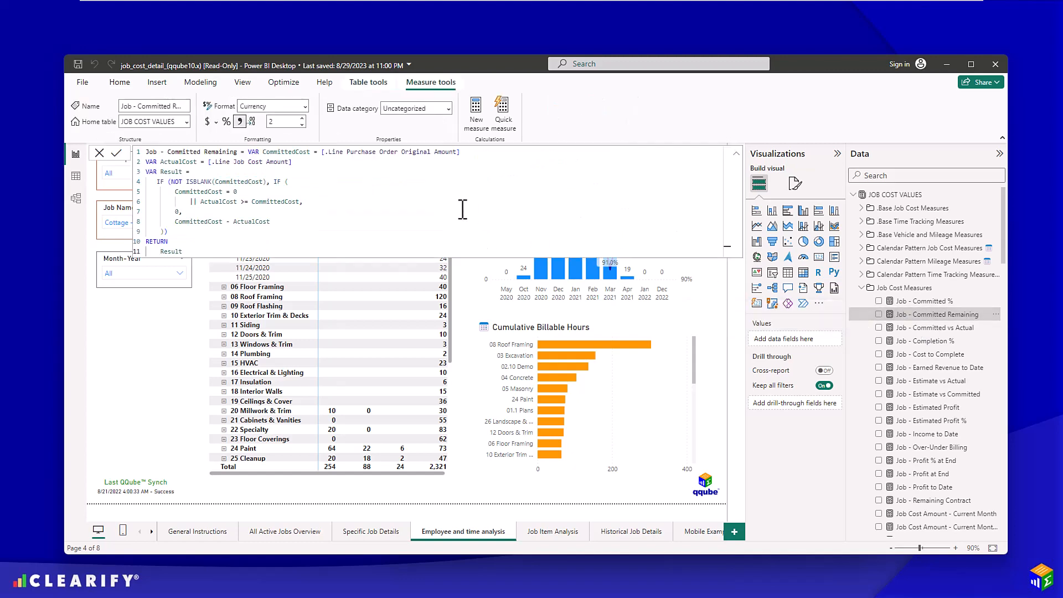
key(Escape)
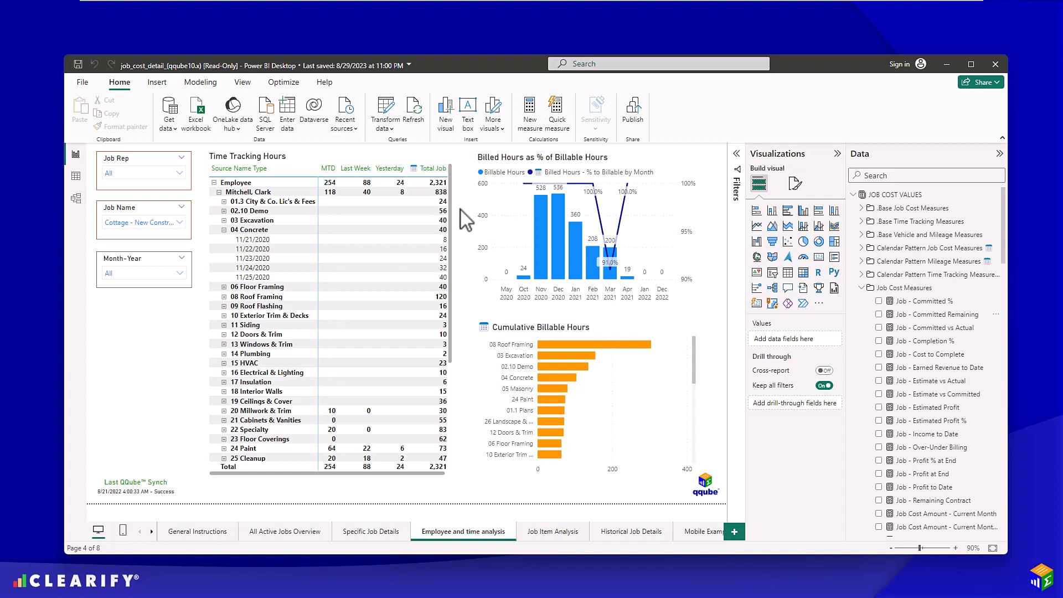
Open the Mobile Example page and display it in mobile layout.
click(685, 533)
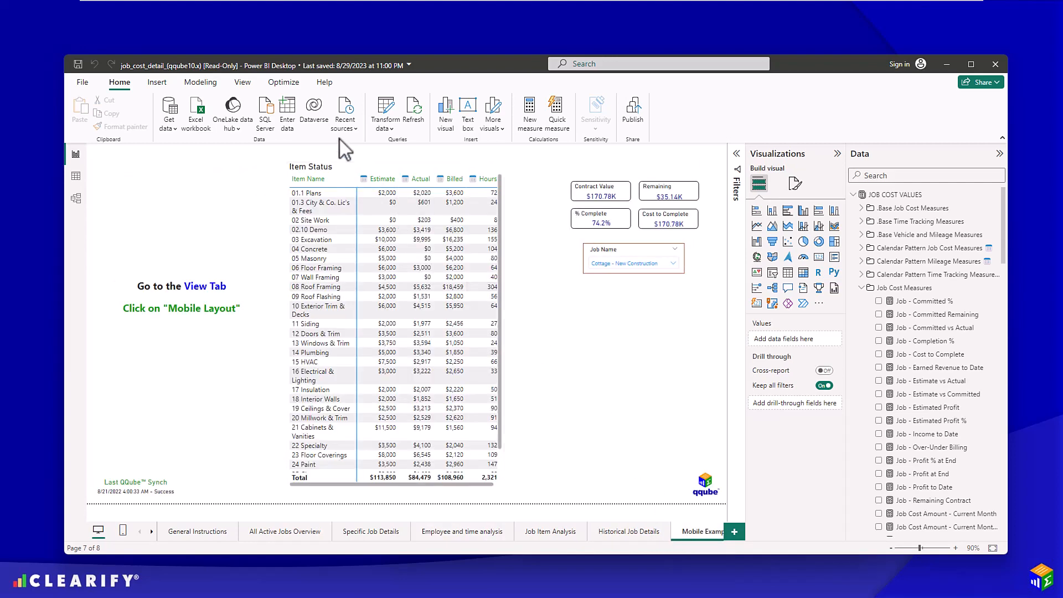
click(243, 82)
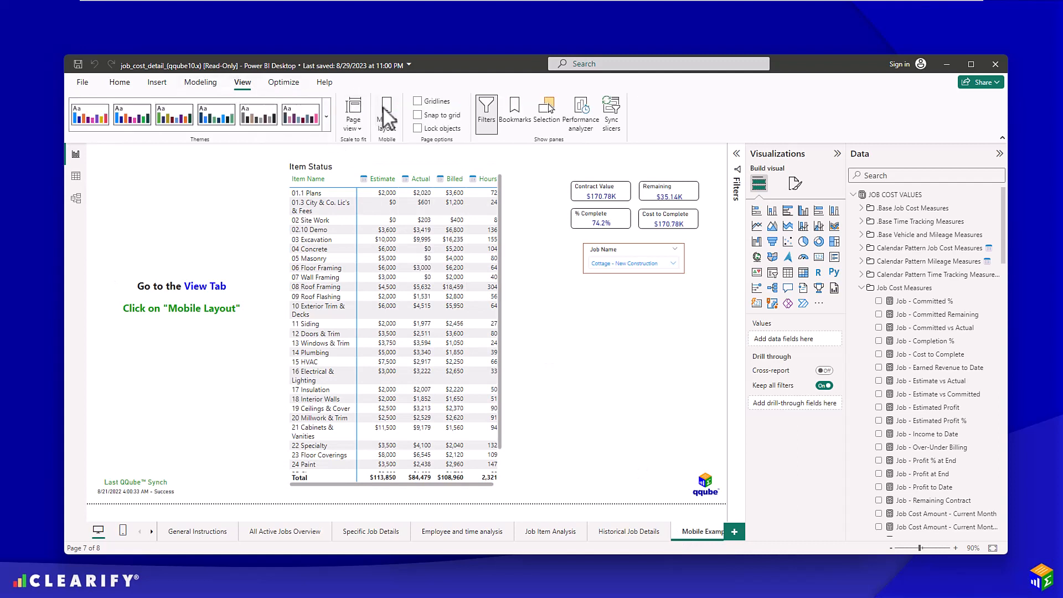
click(383, 106)
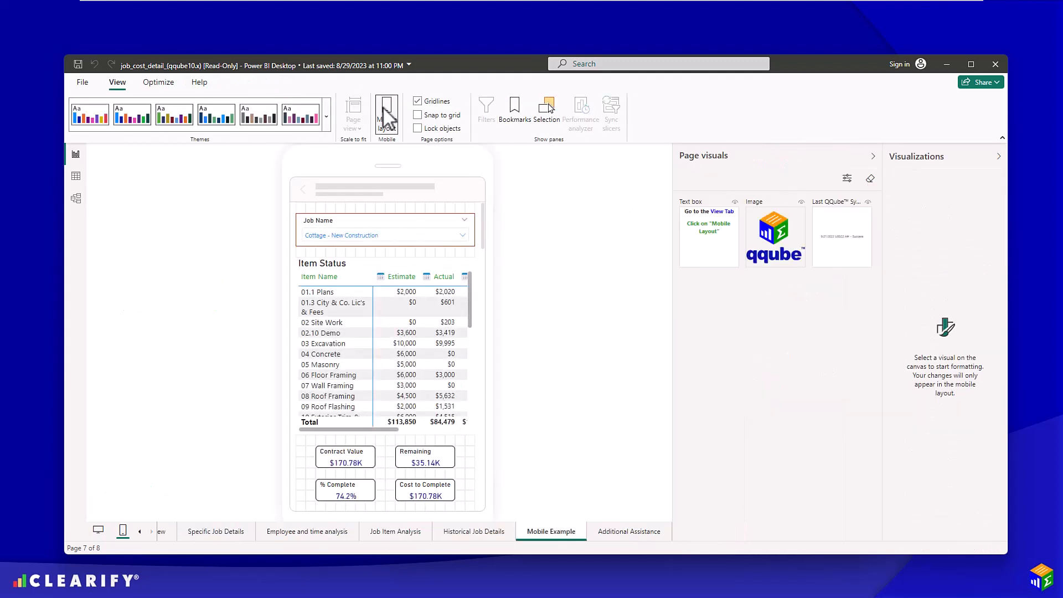